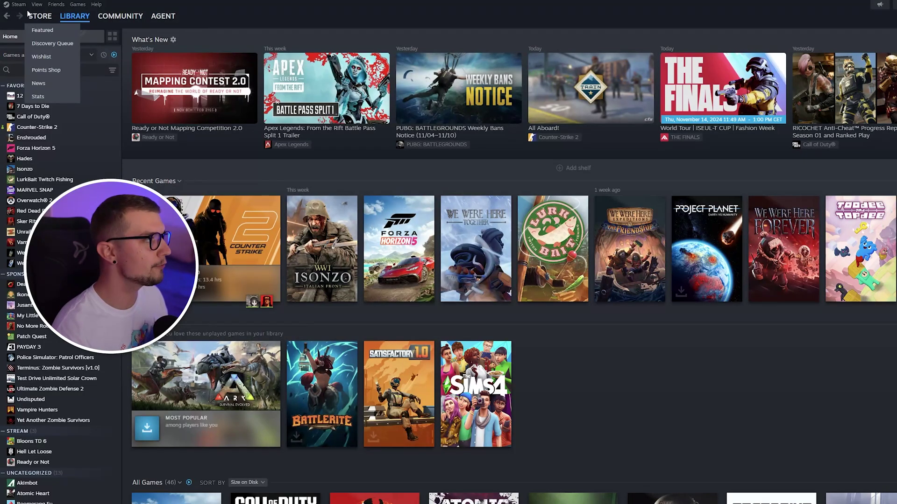
Open the Game Recording page of the client settings and reposition the settings window
click(17, 6)
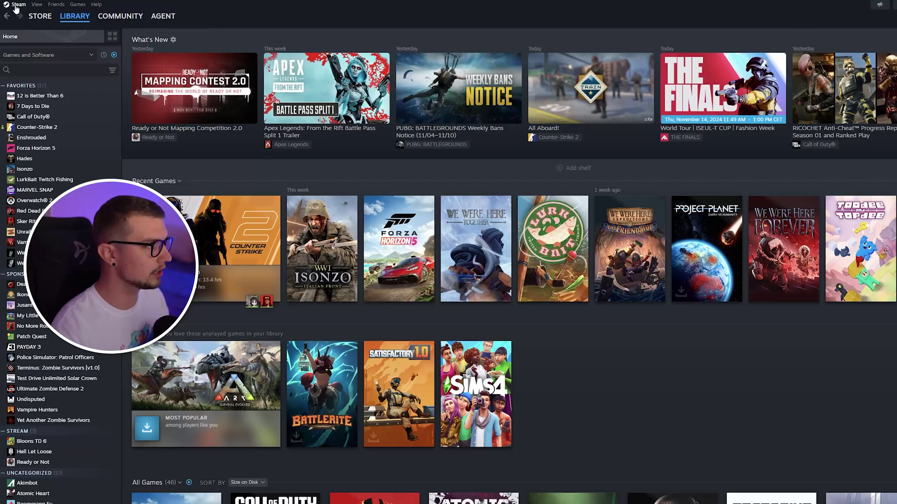
click(15, 7)
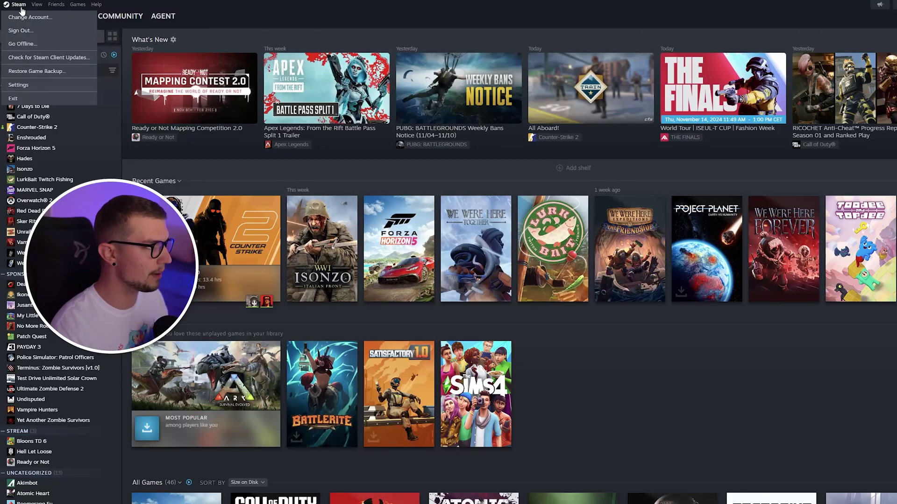
click(18, 85)
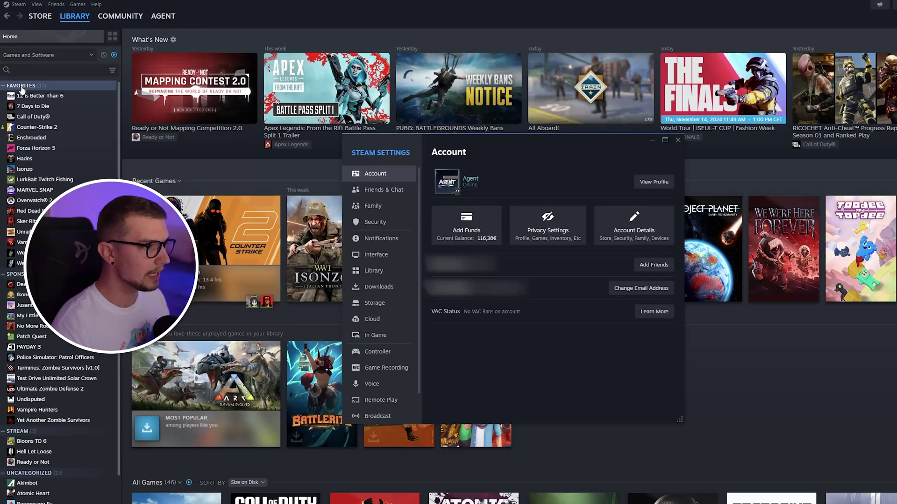
click(376, 369)
drag(495, 142, 534, 152)
Review the recording modes, shortcut keys and game-specific settings on the Game Recording page
scroll(551, 267, down, 3)
scroll(601, 296, up, 3)
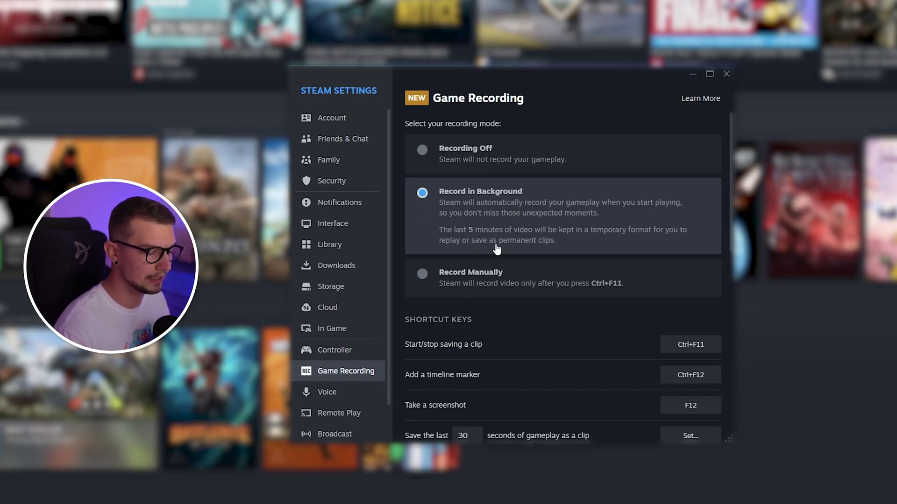
scroll(456, 266, down, 3)
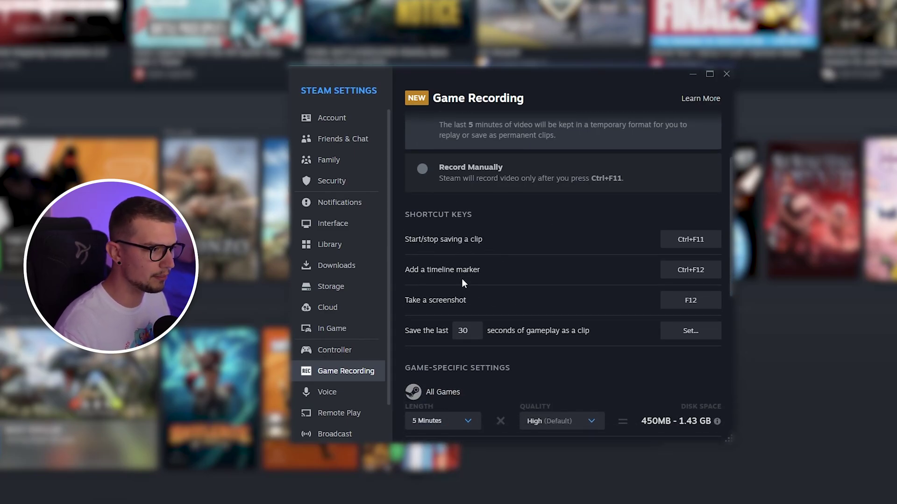
scroll(460, 306, down, 1)
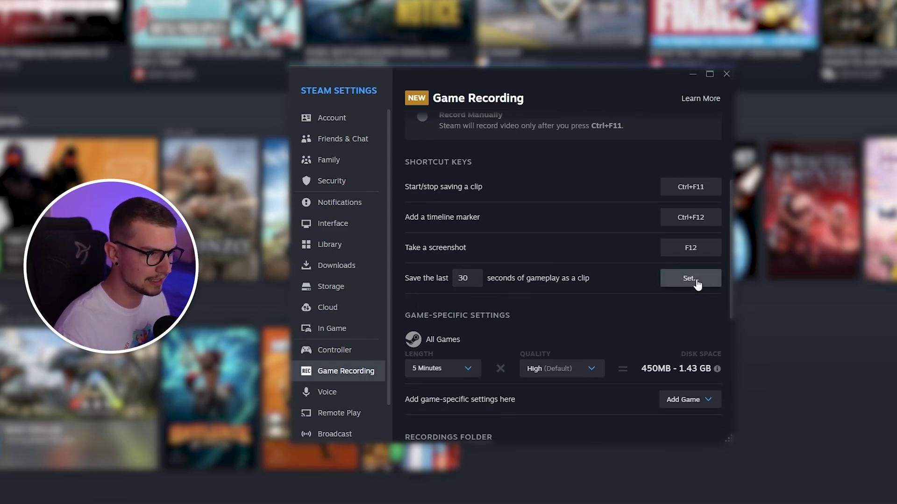
scroll(689, 290, down, 1)
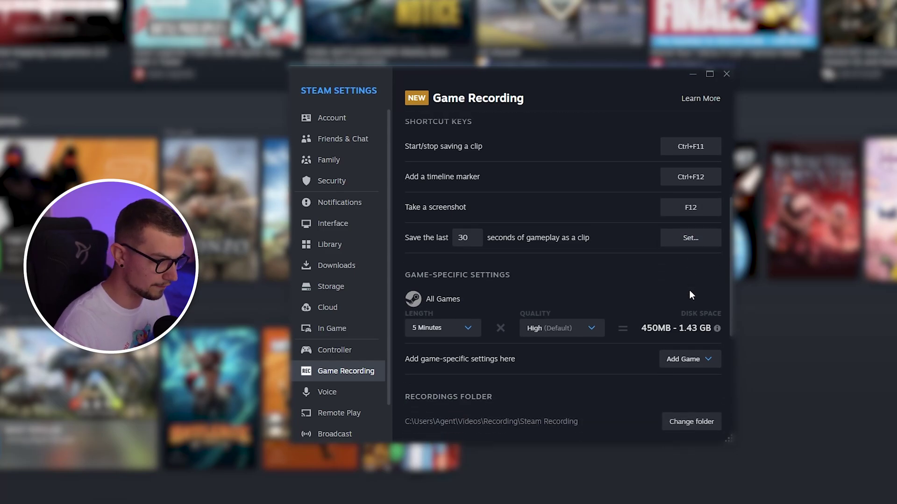
scroll(467, 286, down, 2)
scroll(498, 294, up, 1)
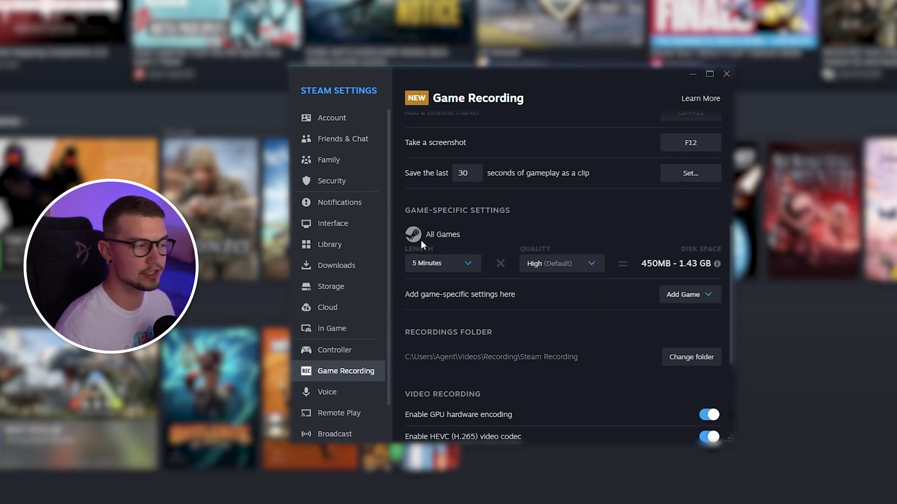
Inspect the recording duration dialog for all games and the list of games available for game-specific settings
click(438, 264)
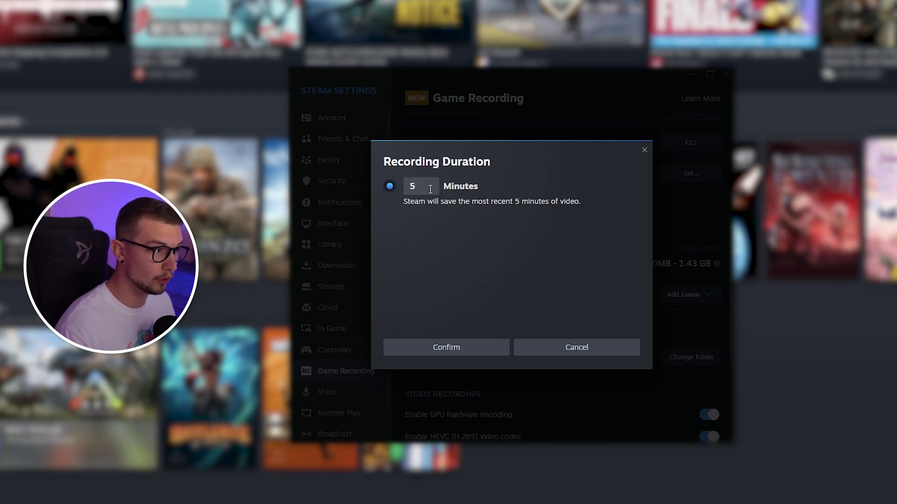
click(644, 149)
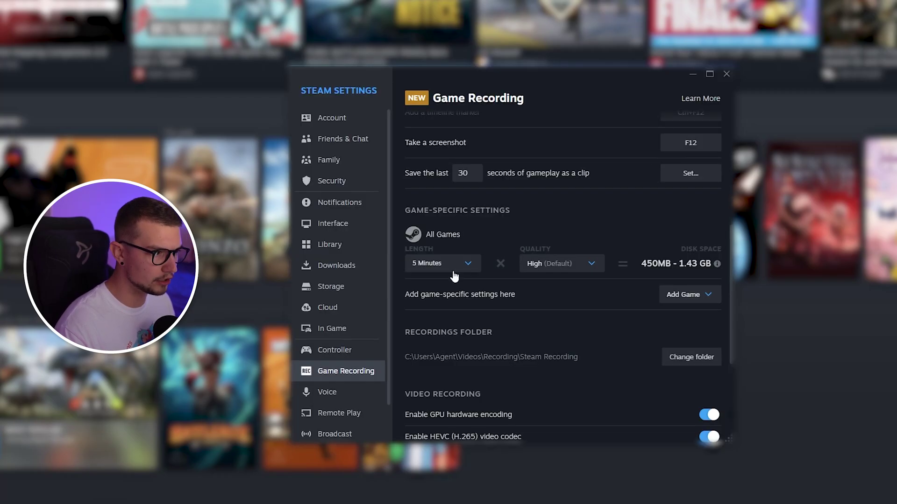
click(453, 276)
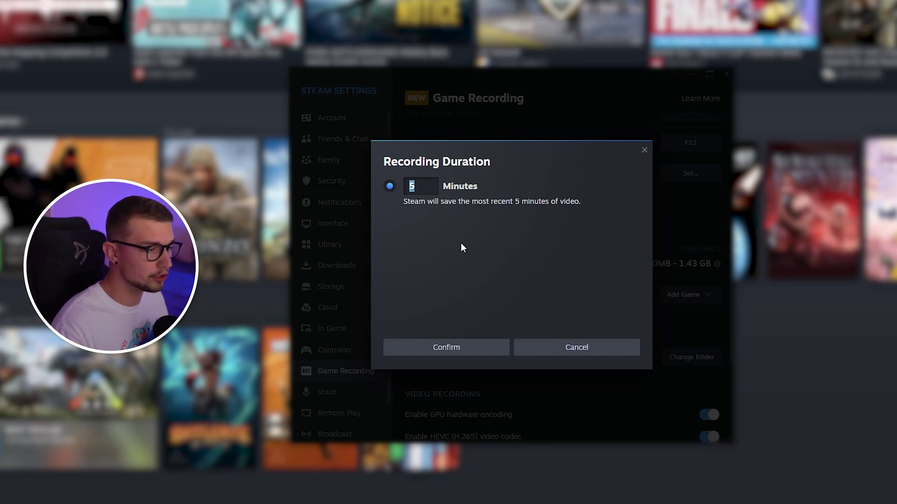
click(602, 353)
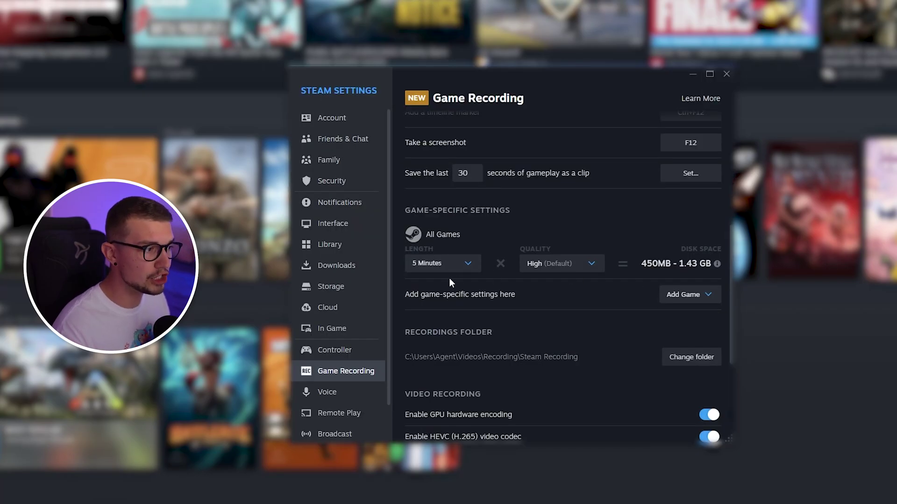
click(690, 295)
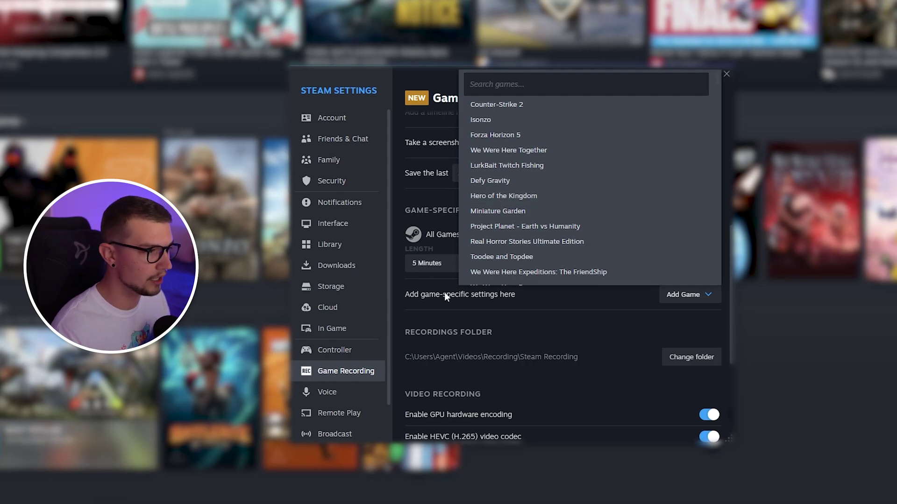
click(442, 221)
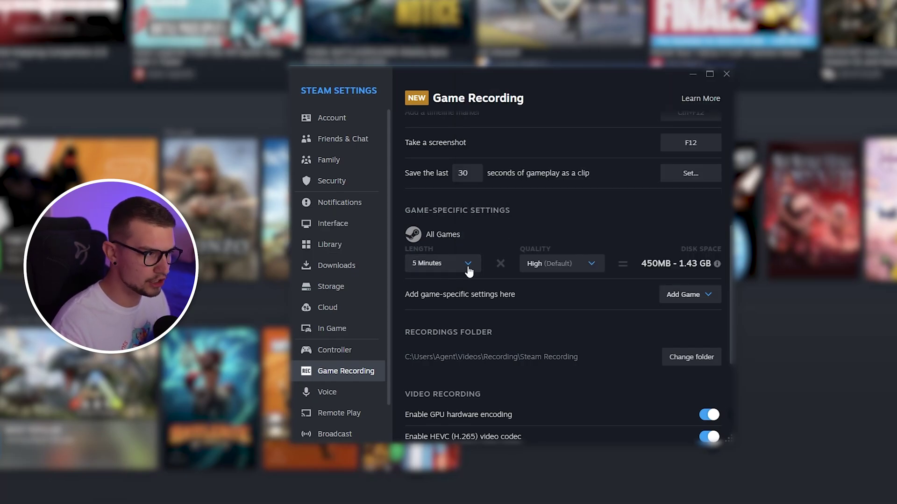
Examine the recording quality levels and their bit rates for all games, and leave the dialog without saving
click(540, 269)
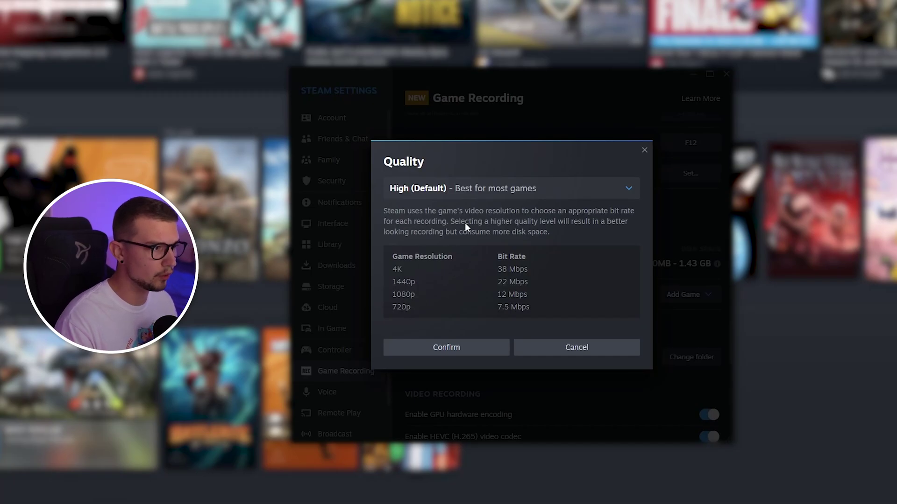
click(408, 191)
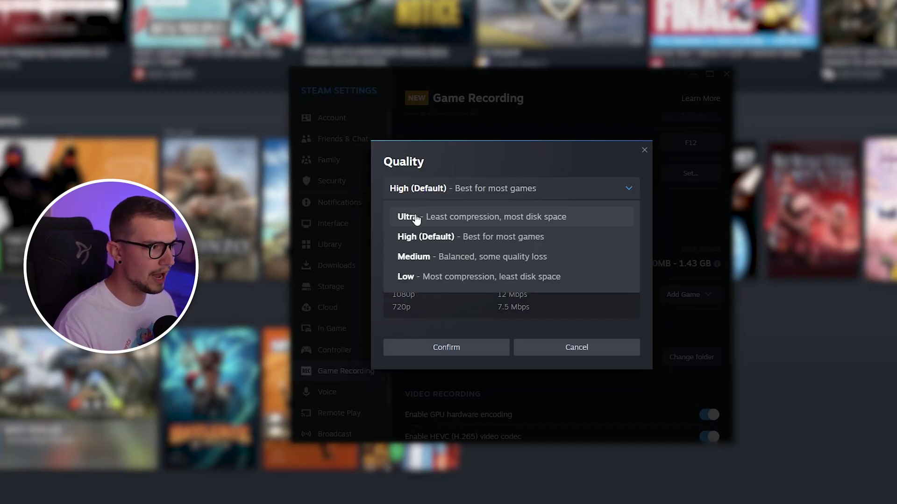
click(493, 237)
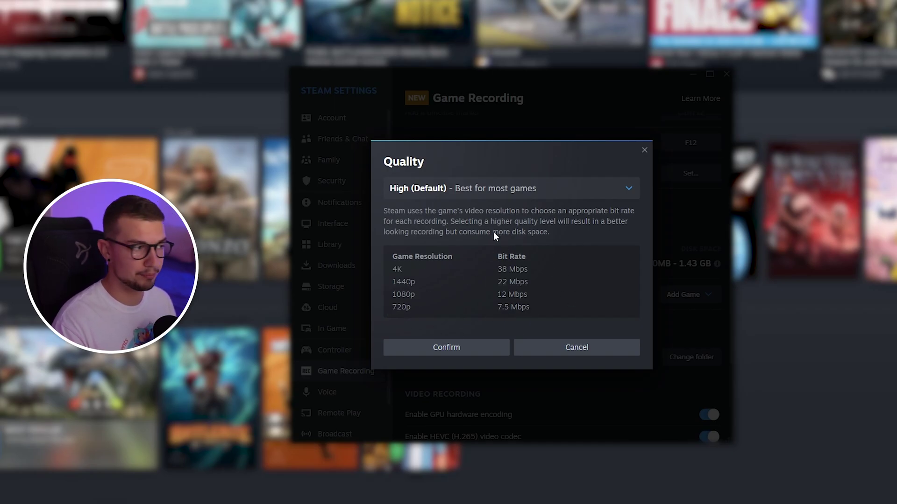
click(471, 185)
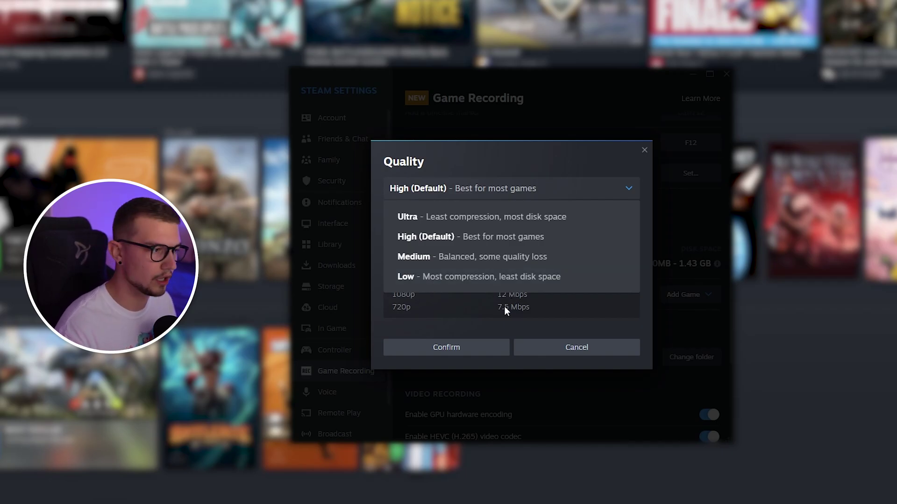
click(505, 189)
click(576, 348)
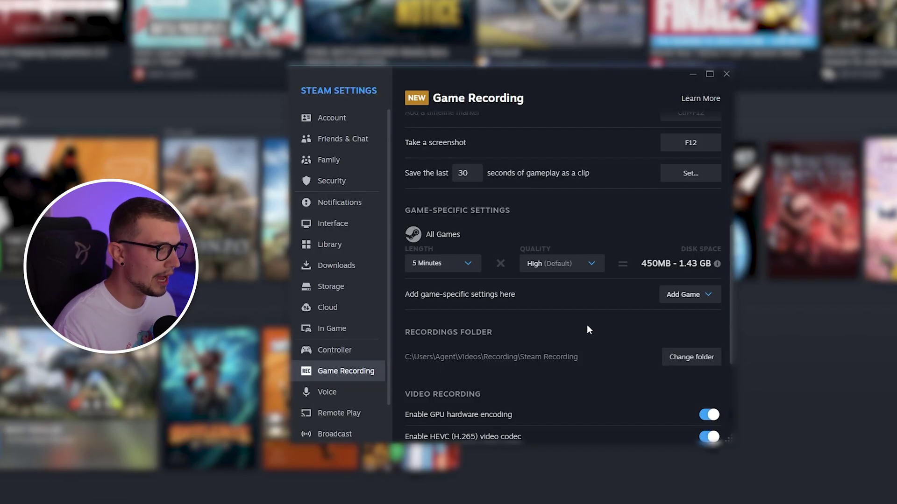
Review the recordings folder and video recording settings, including the choices for maximum frame rate and maximum video height
scroll(551, 310, down, 3)
scroll(640, 163, up, 1)
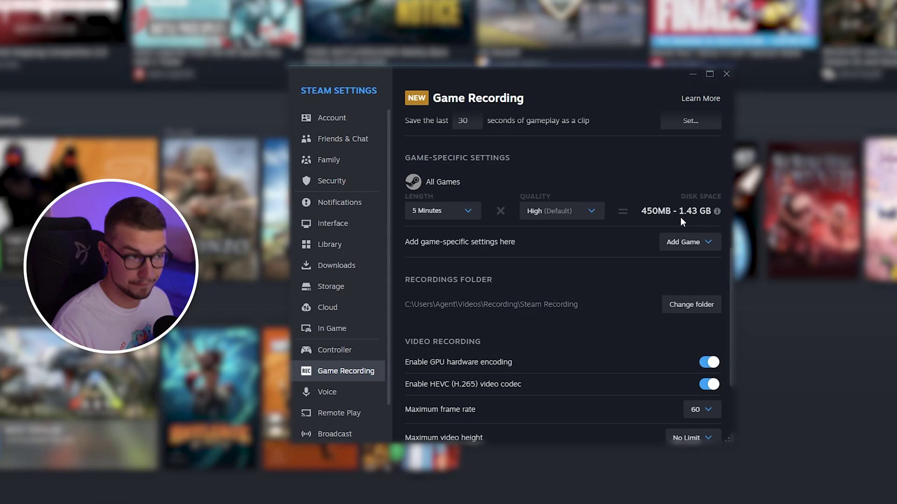
scroll(495, 225, down, 2)
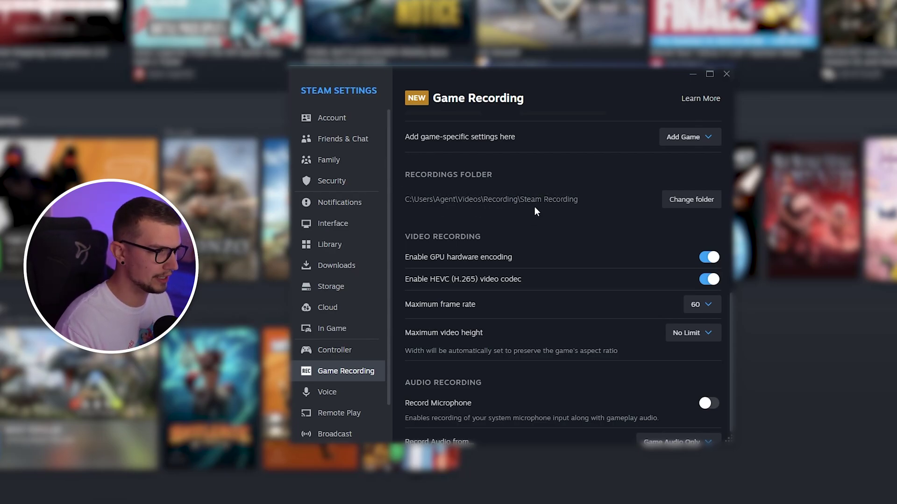
scroll(531, 240, down, 1)
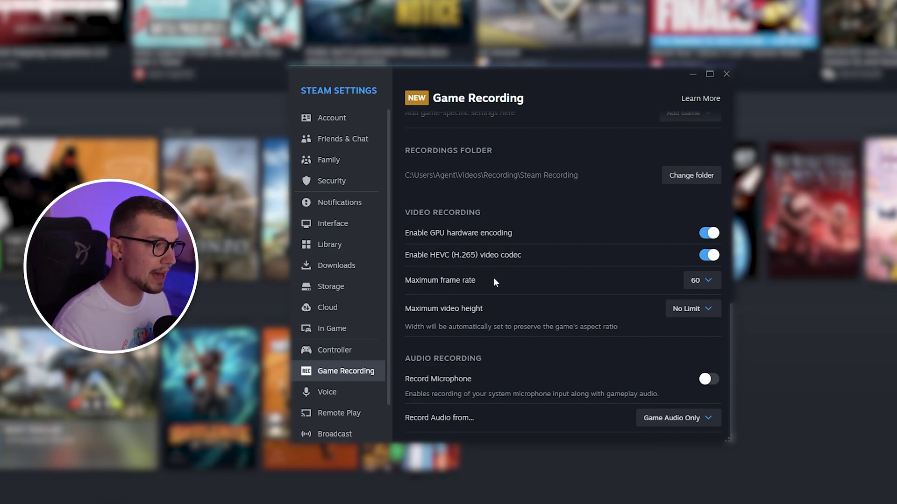
click(696, 282)
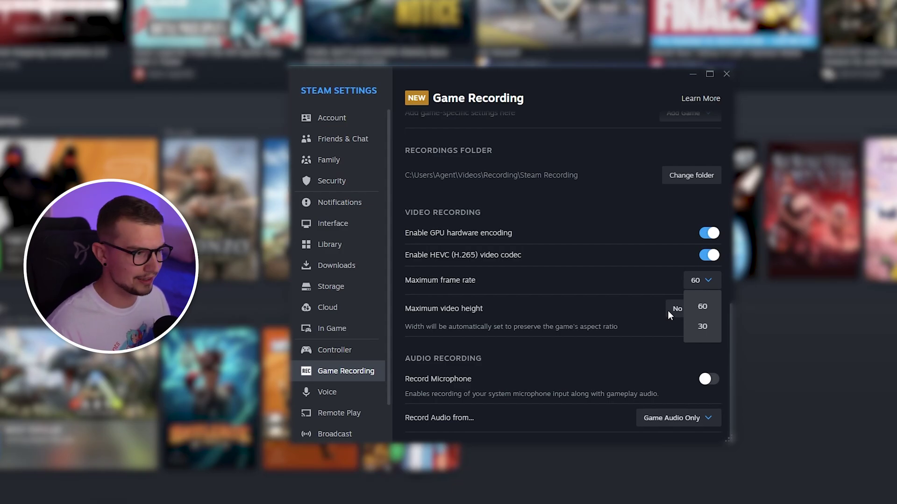
click(626, 296)
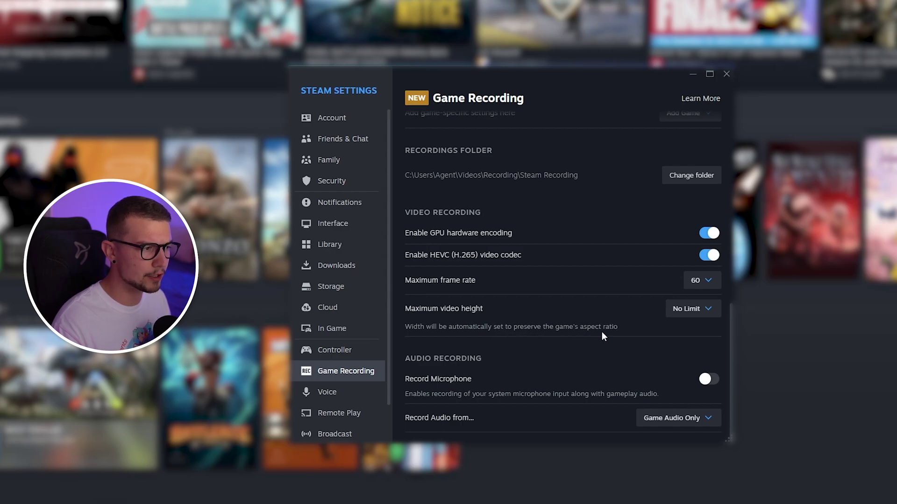
click(688, 307)
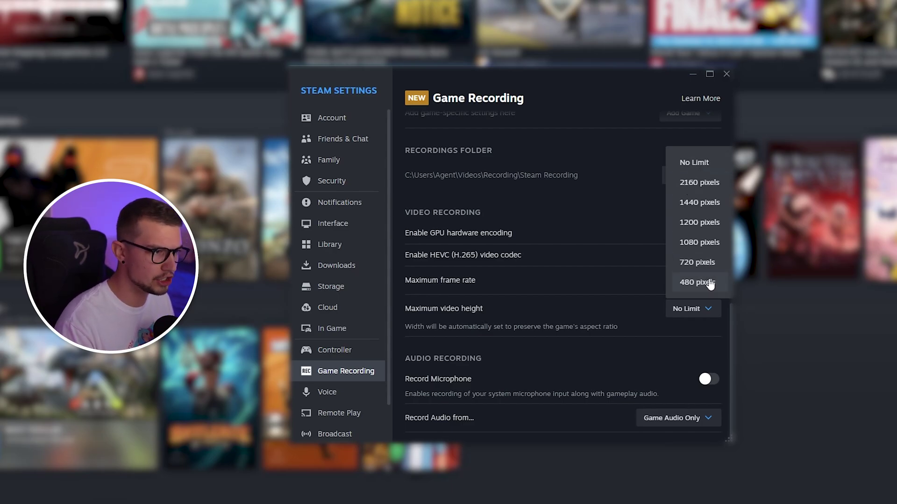
click(675, 308)
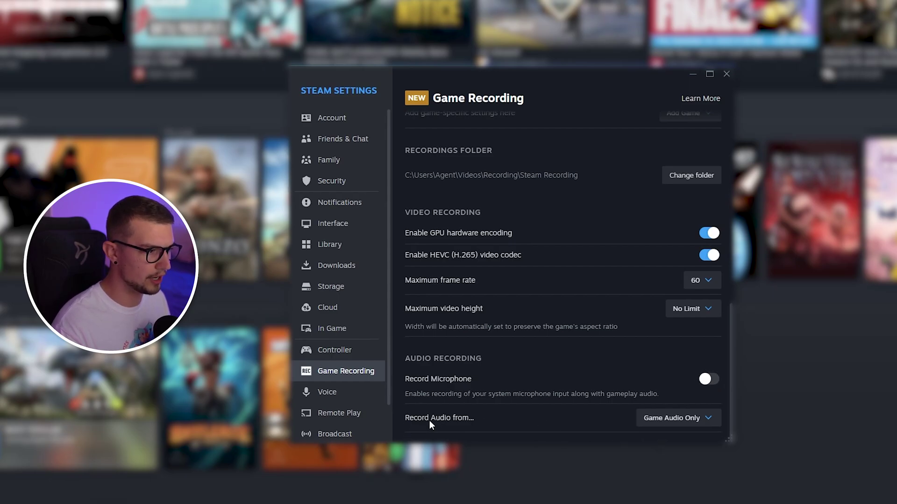
Examine the source choices for recorded audio and return to the recording modes
click(656, 417)
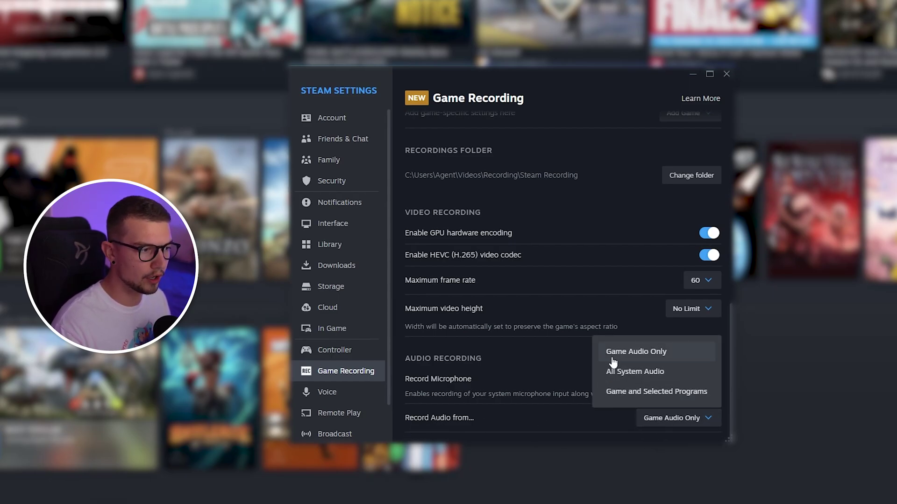
click(514, 381)
scroll(534, 154, up, 10)
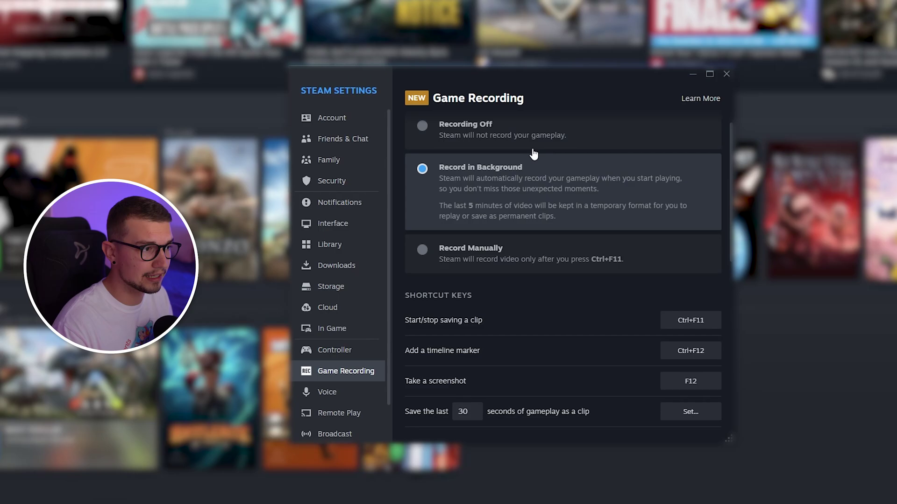
scroll(603, 152, up, 1)
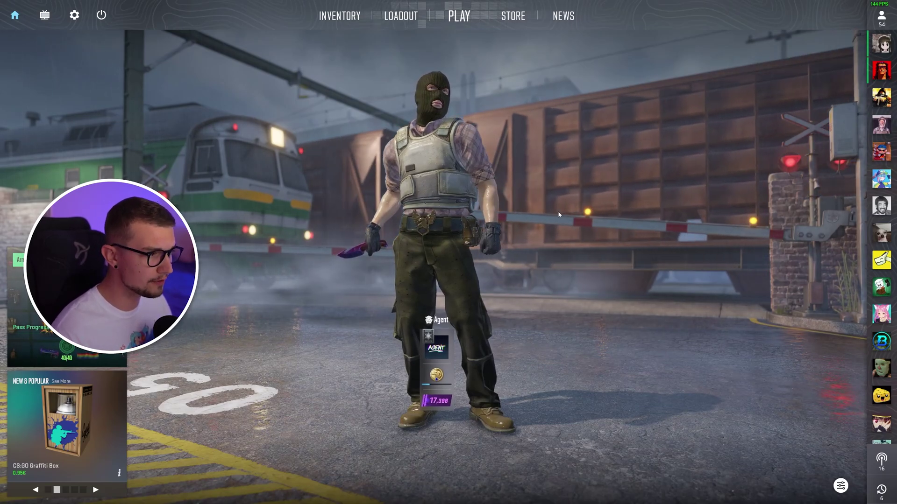
Bring up the Steam overlay in Counter-Strike 2, close the friends list and look along the recording timeline
key(shift+Tab)
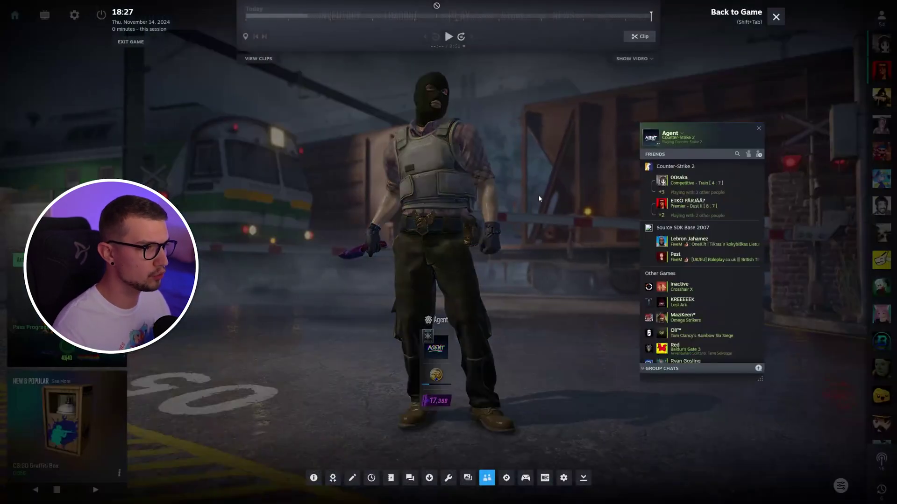
click(758, 128)
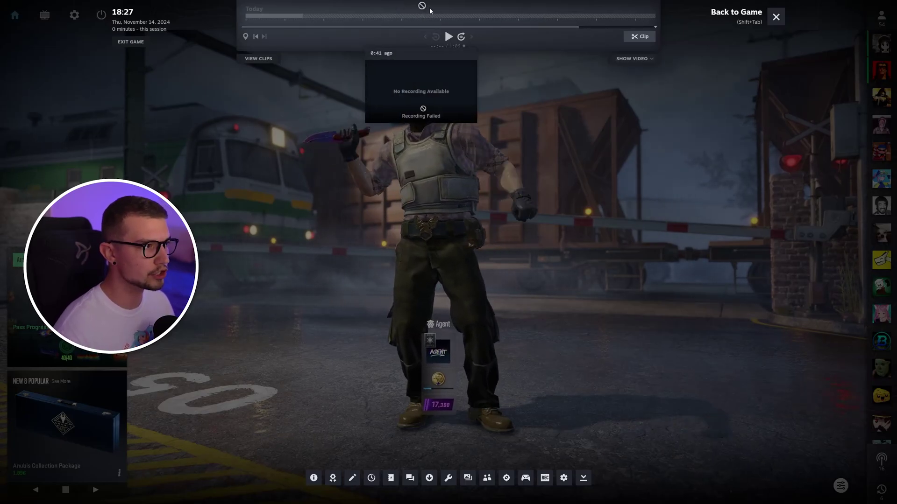
drag(382, 27, 445, 28)
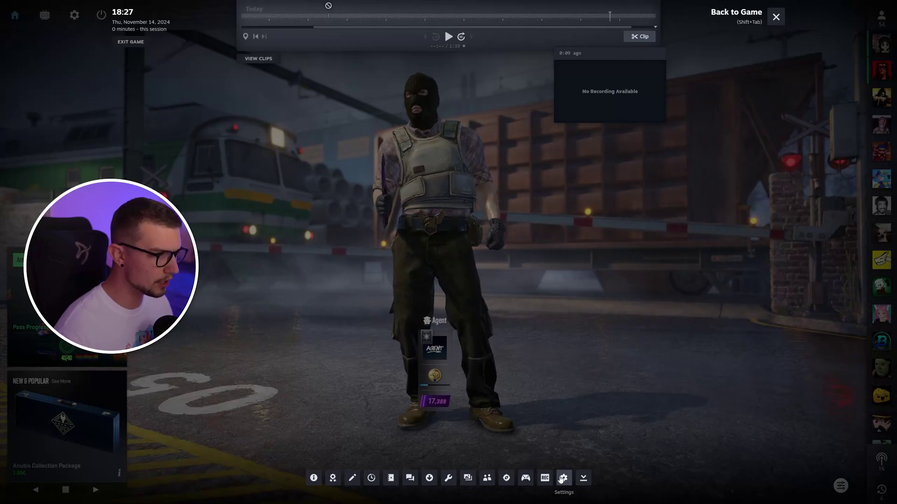
Review the Game Recording settings from within the in-game overlay and close the settings window
click(563, 479)
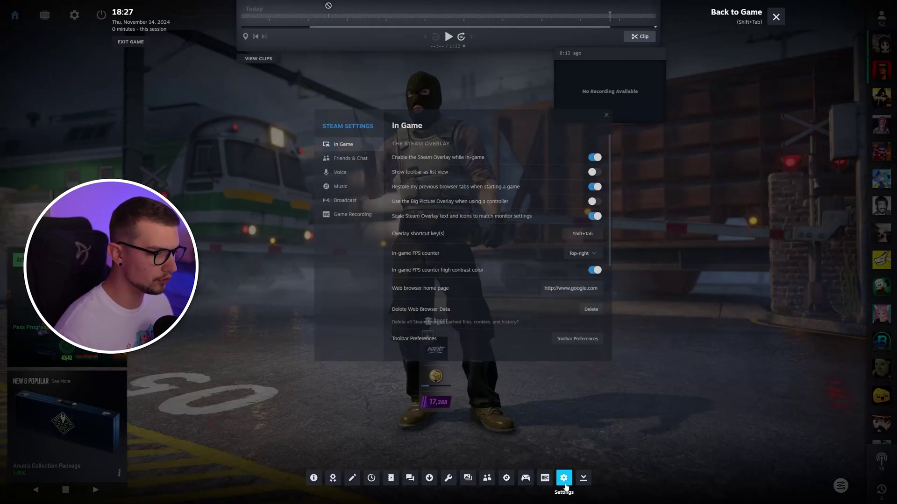
click(353, 214)
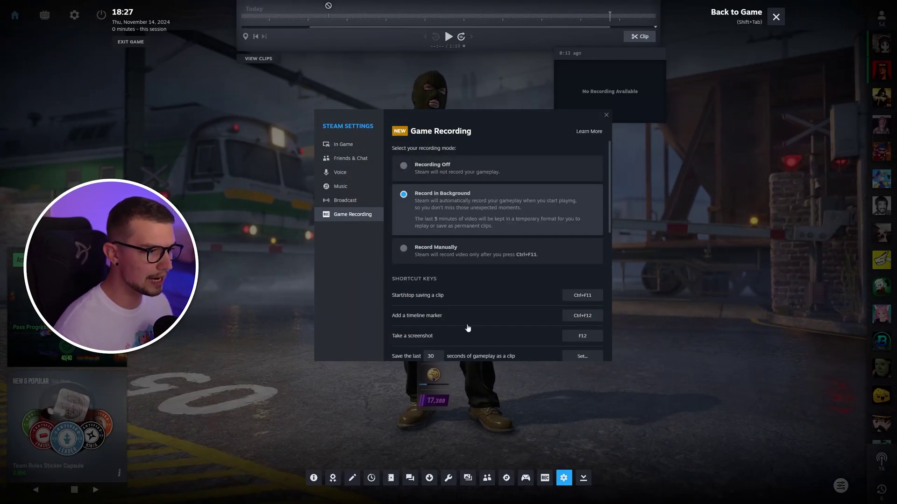
scroll(467, 329, down, 10)
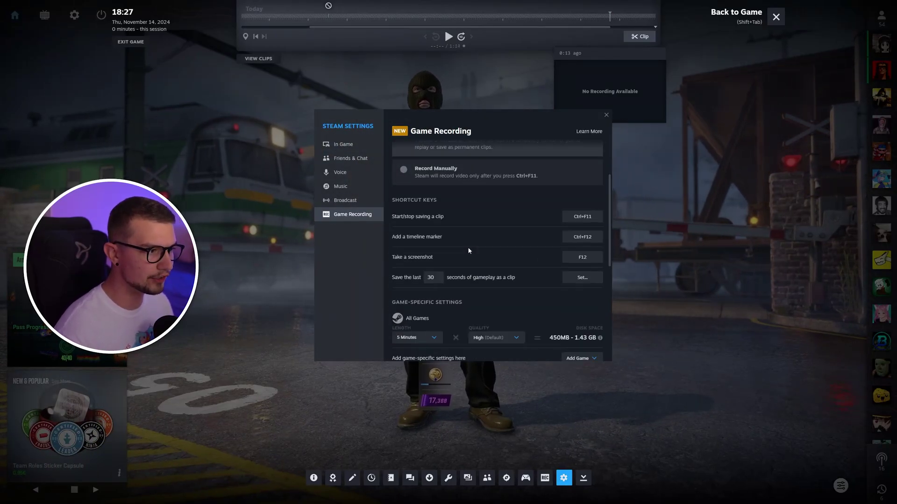
click(605, 115)
Start a clip from the recording timeline and go through both clipping tips to dismiss them
click(640, 37)
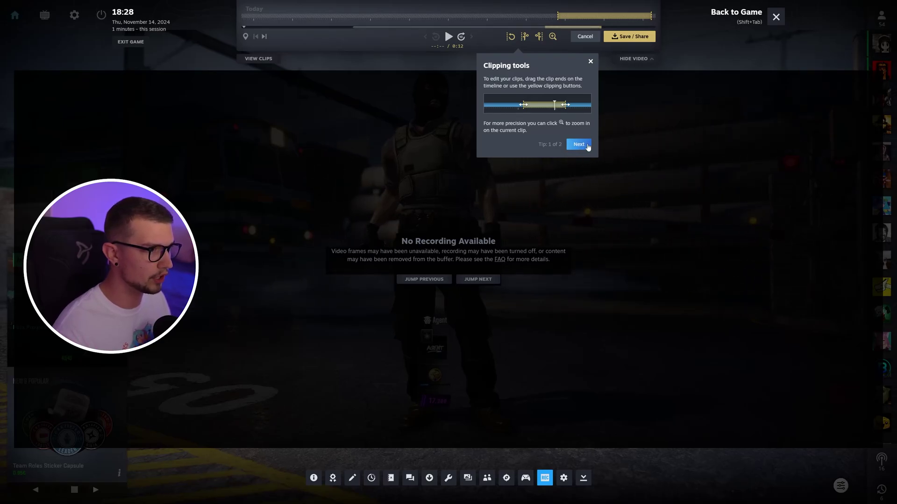
click(579, 145)
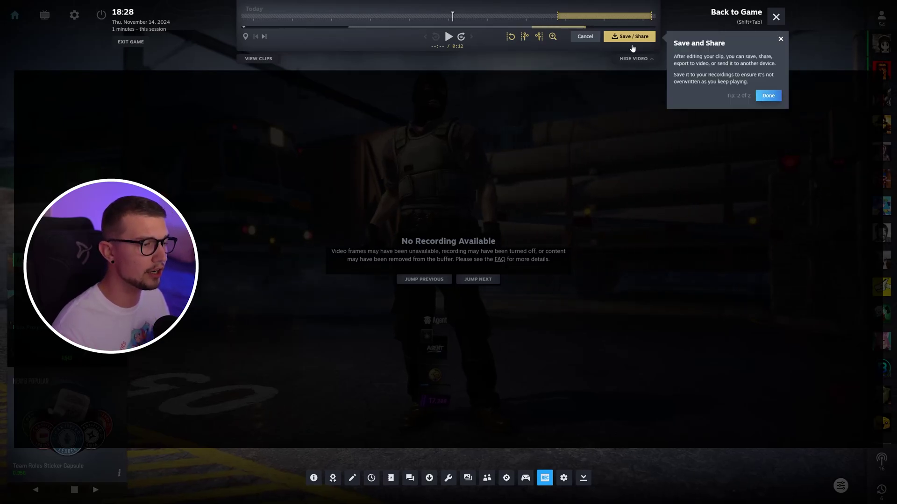
click(765, 97)
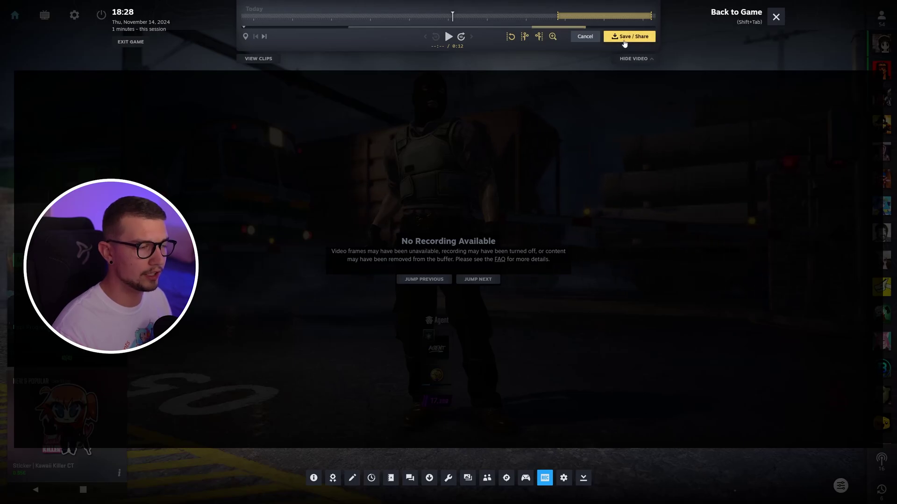